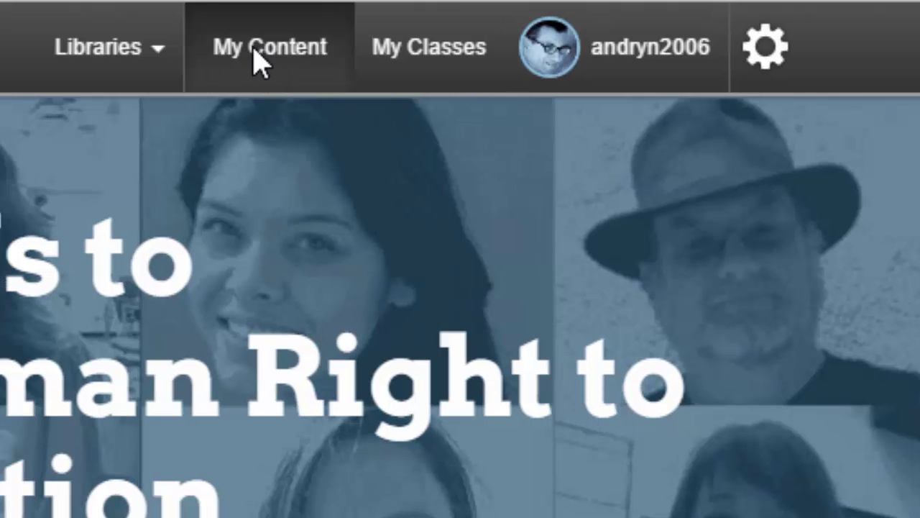
Open My Content to list your own courses, such as CSEC - Mathematics and CAPS - Measurement
left_click(259, 48)
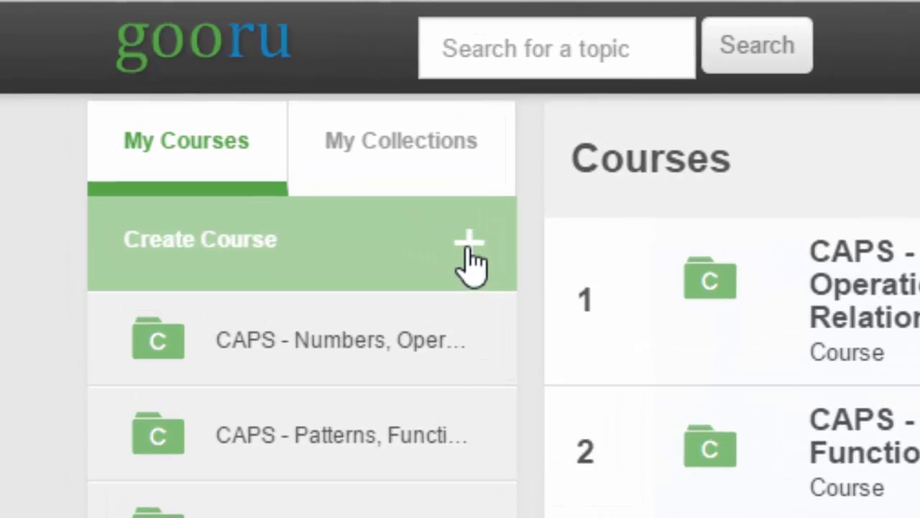
Start a new course titled 'OER Maths Textbook'
left_click(377, 205)
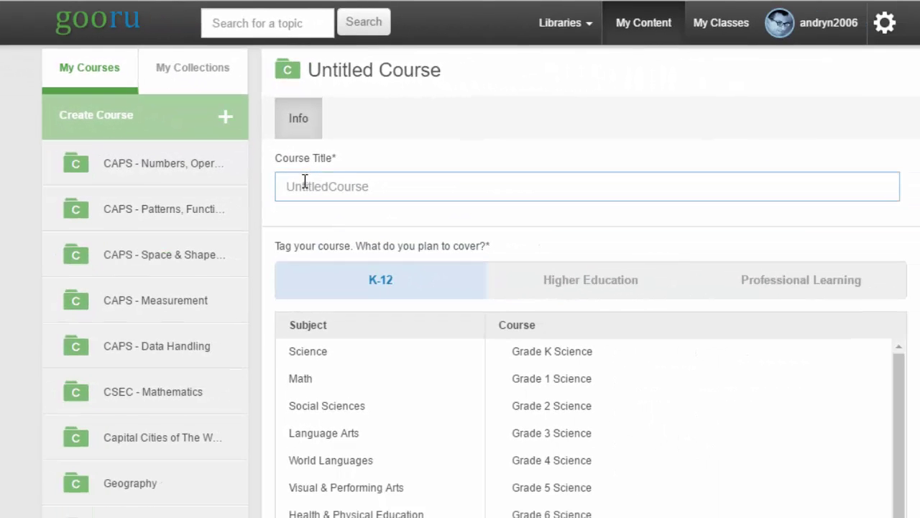
left_click(305, 182)
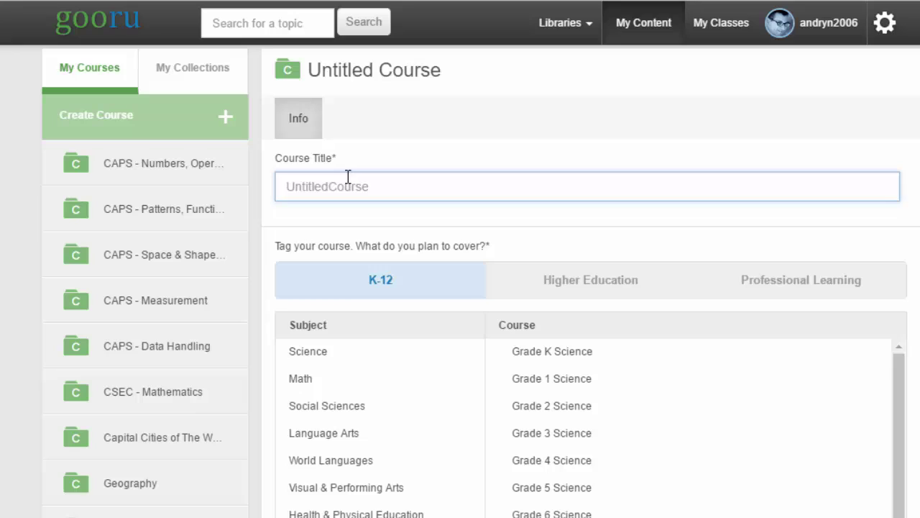
type("OE")
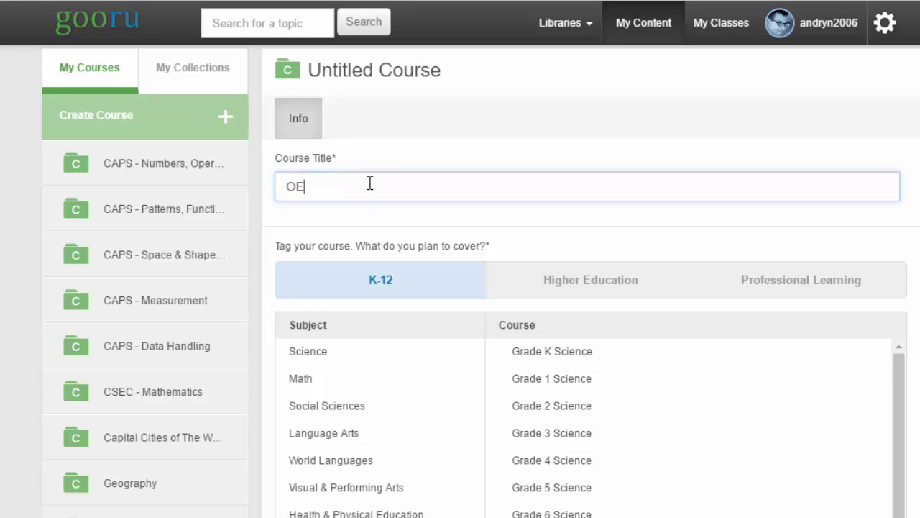
type("R Maths Textbook")
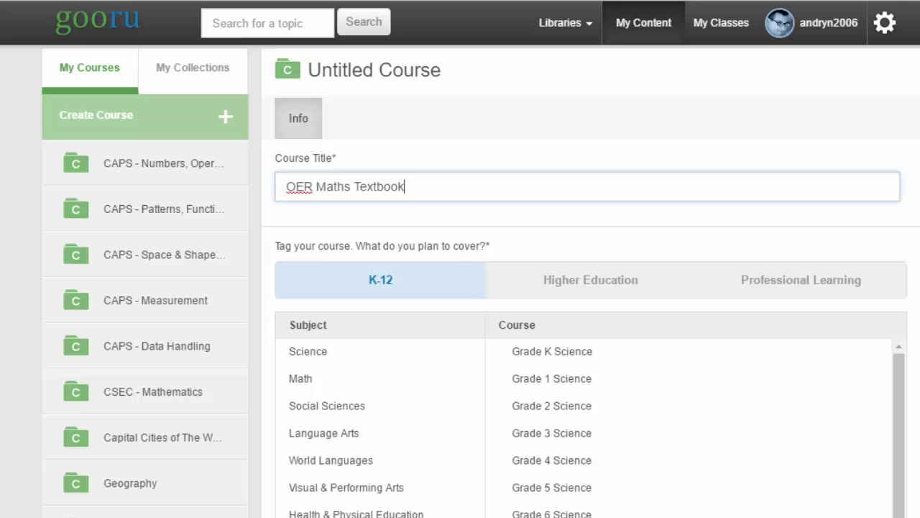
scroll(591, 281, "down", 5)
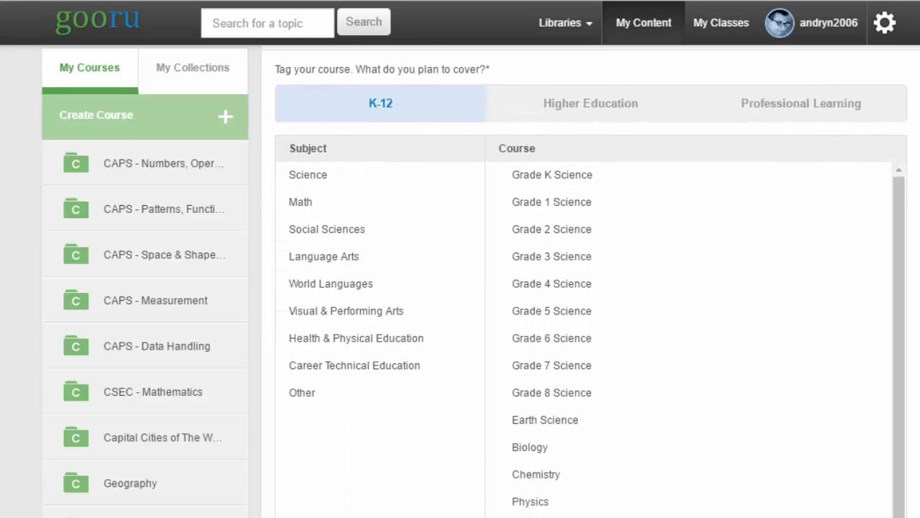
scroll(592, 283, "up", 1)
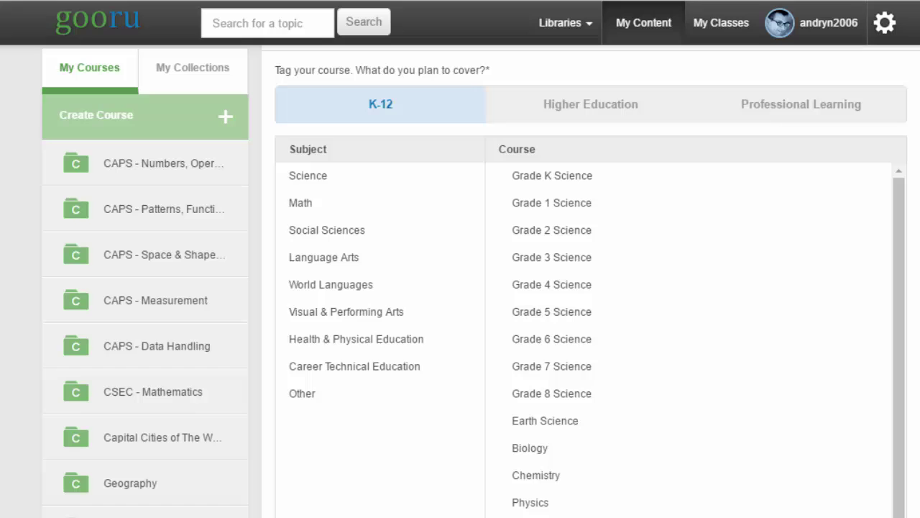
Tag the course Math – Other for All Students and Teachers, then save and view it
left_click(305, 209)
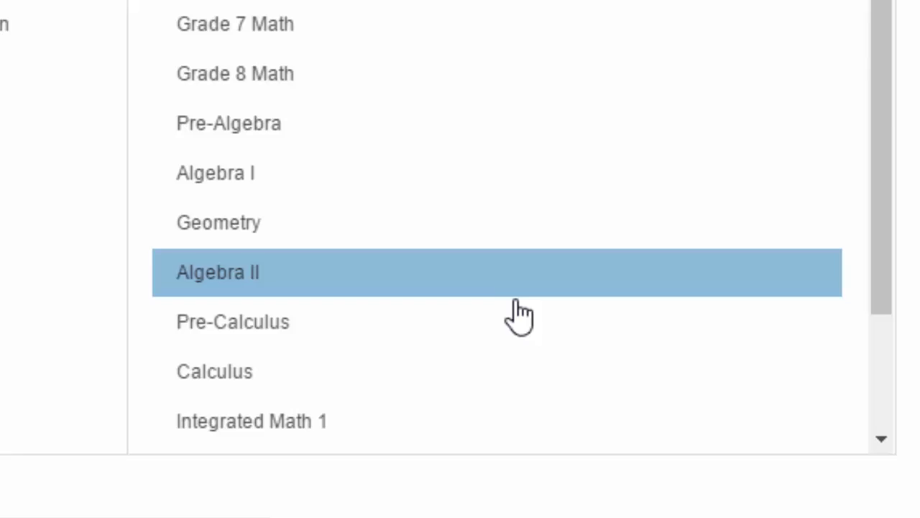
left_click_drag(884, 105, 888, 330)
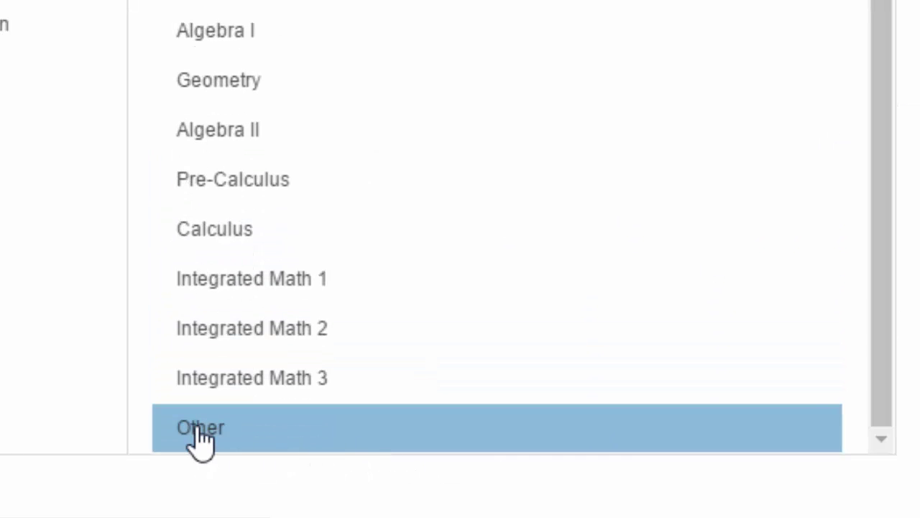
left_click(818, 421)
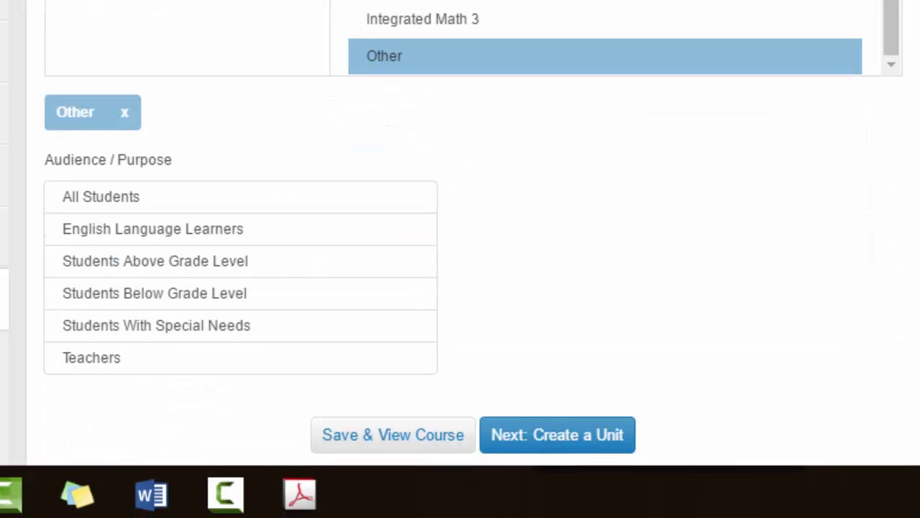
scroll(474, 233, "down", 1)
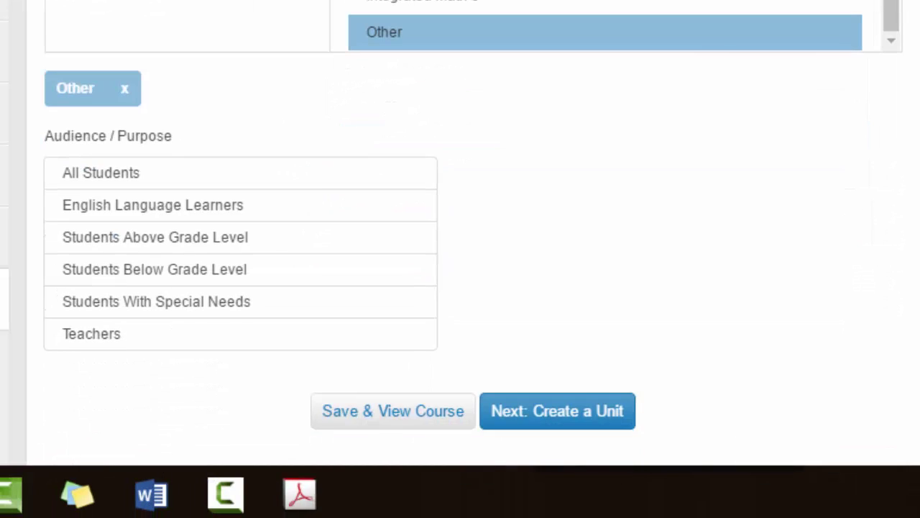
left_click(104, 182)
left_click(102, 347)
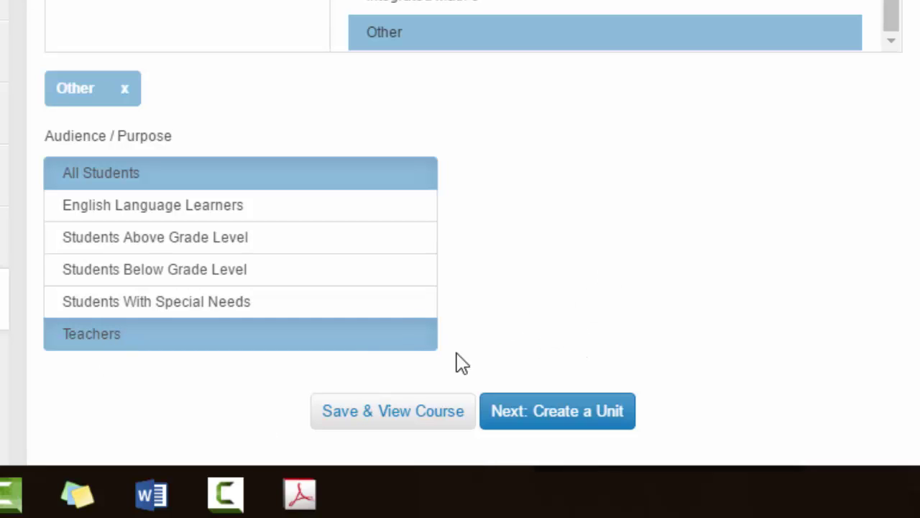
left_click(371, 423)
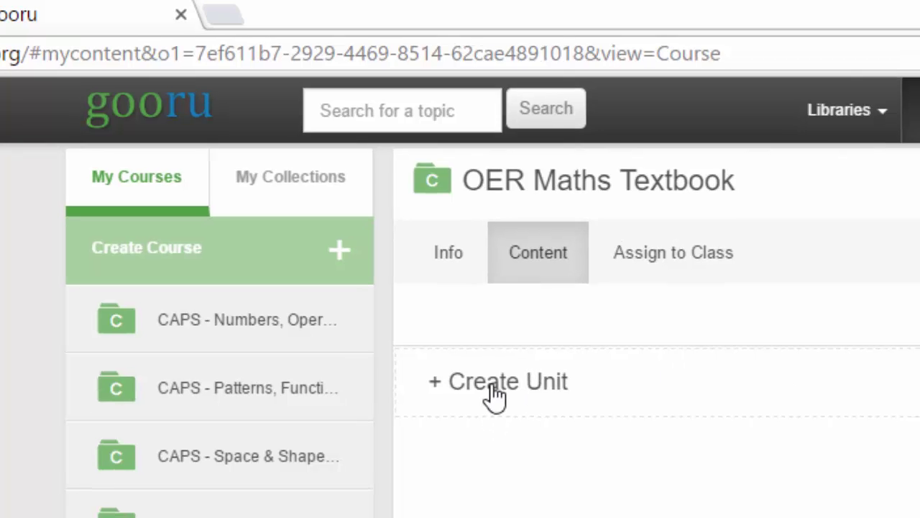
Start a new unit in the course and enter 'Number Theory' as its name
left_click(495, 392)
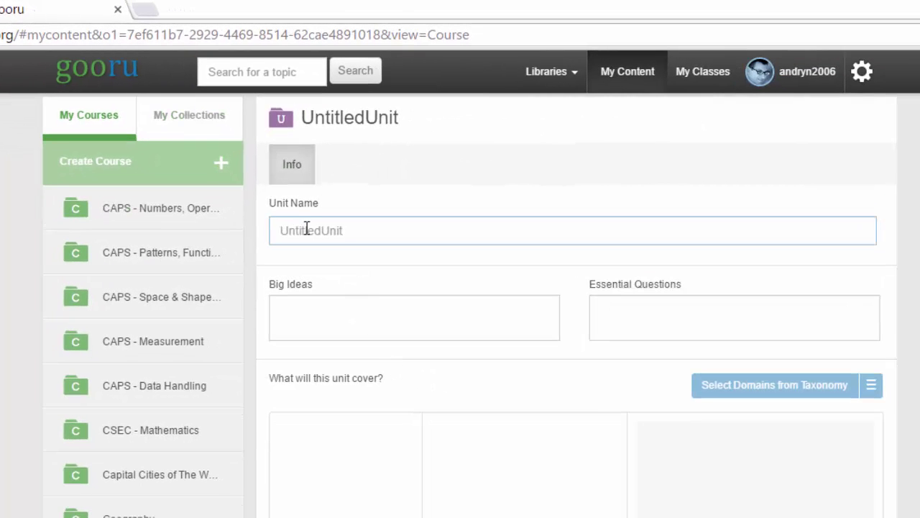
left_click(306, 229)
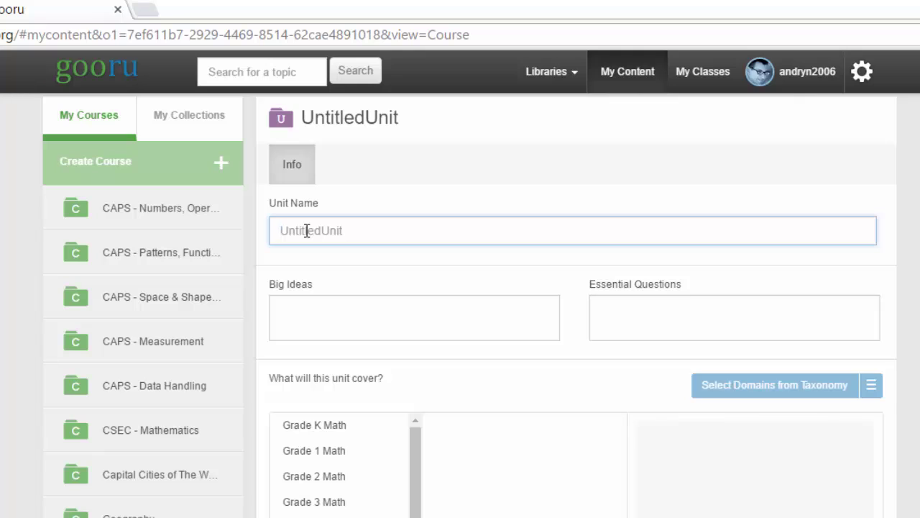
type("Number T")
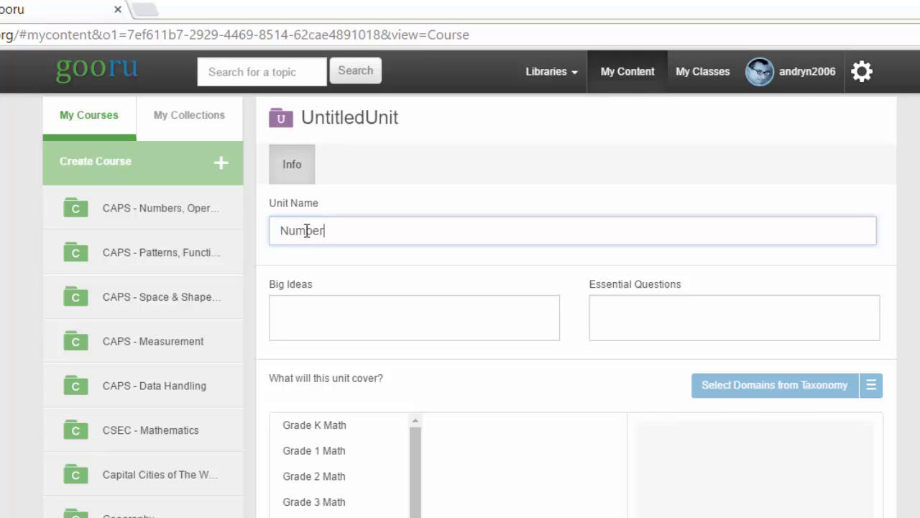
type("heory")
Confirm the Other tag is selected and save the Number Theory unit
scroll(635, 323, "down", 3)
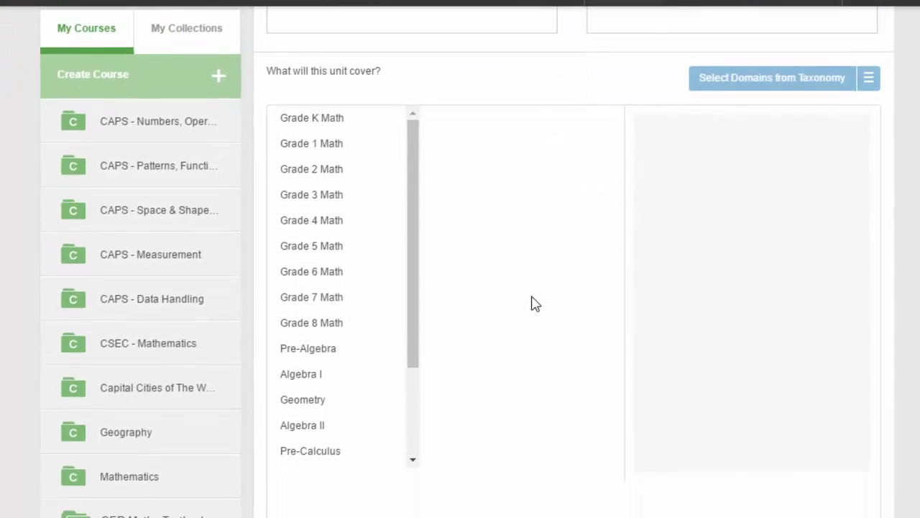
left_click_drag(409, 231, 433, 353)
scroll(729, 269, "up", 3)
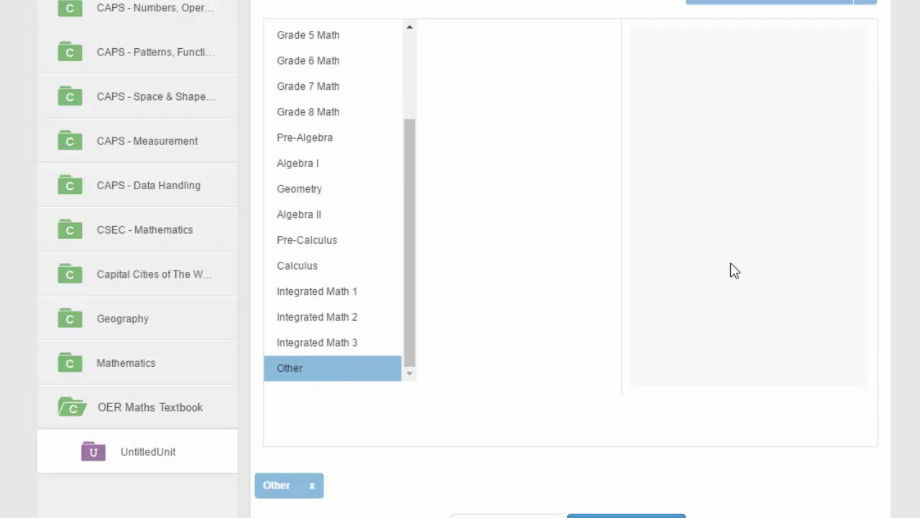
scroll(730, 271, "down", 3)
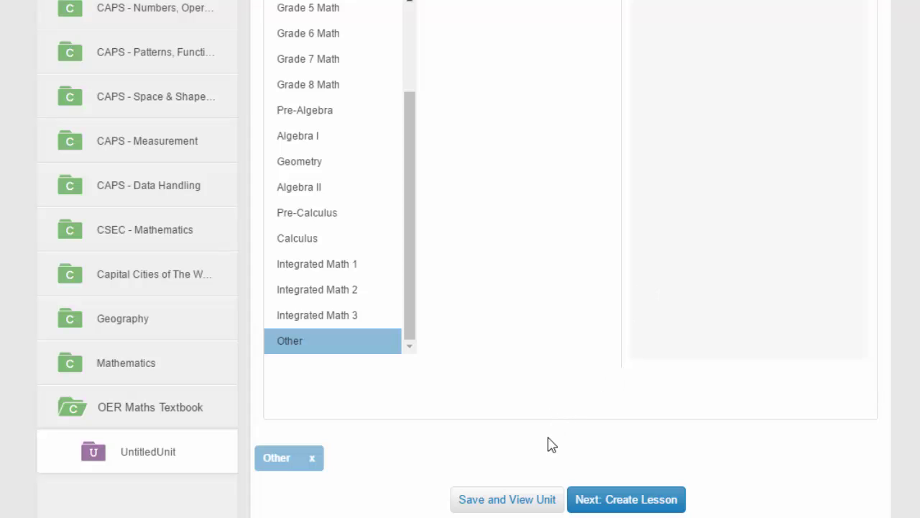
left_click(513, 503)
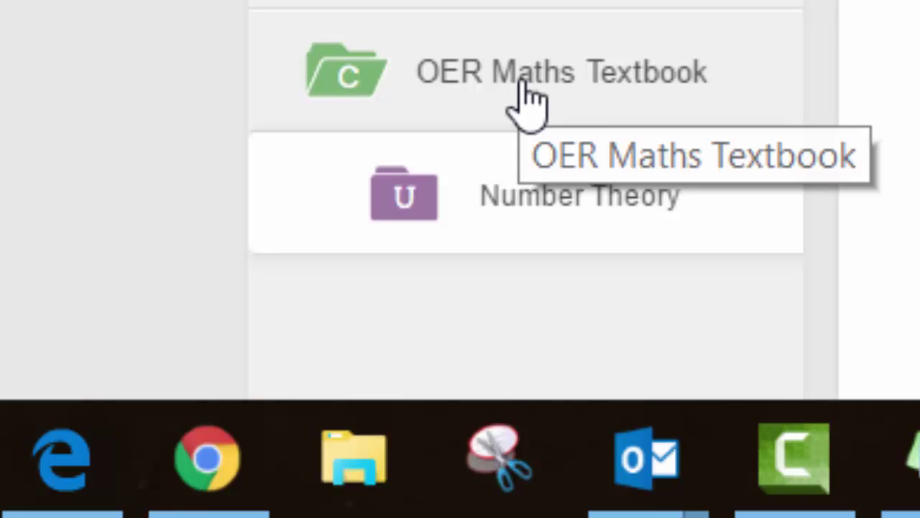
Add and save a second unit named 'Computation' in OER Maths Textbook
left_click(530, 96)
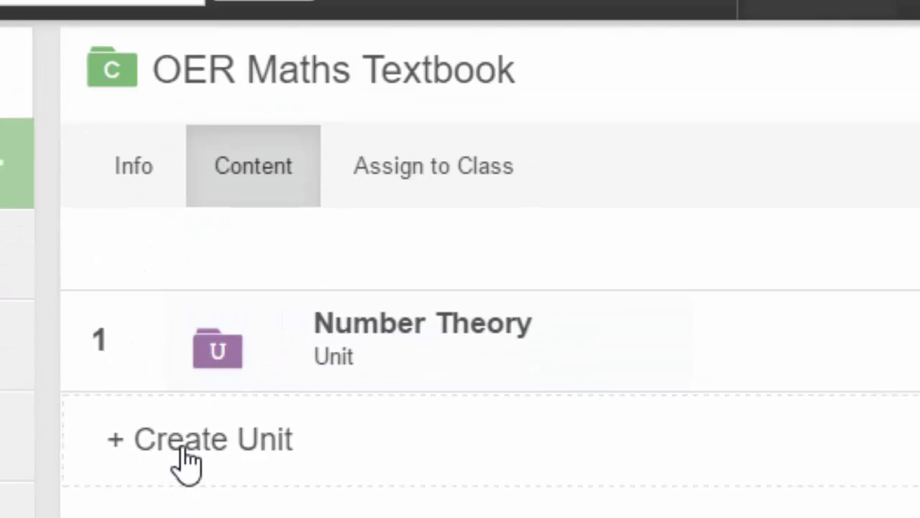
left_click(183, 456)
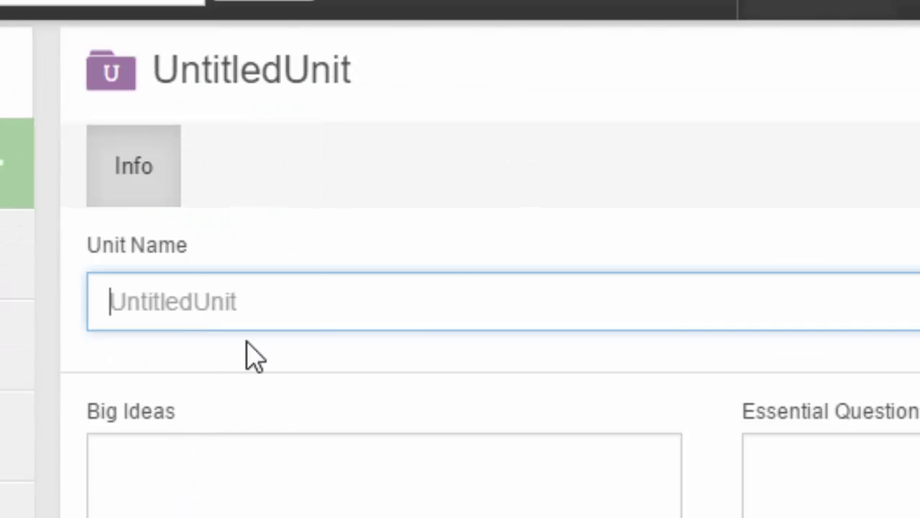
type("Computation")
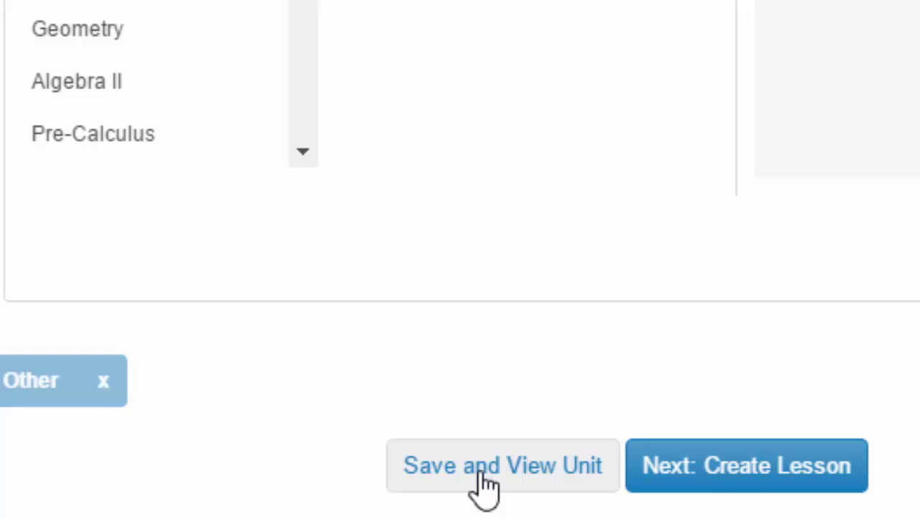
left_click(480, 473)
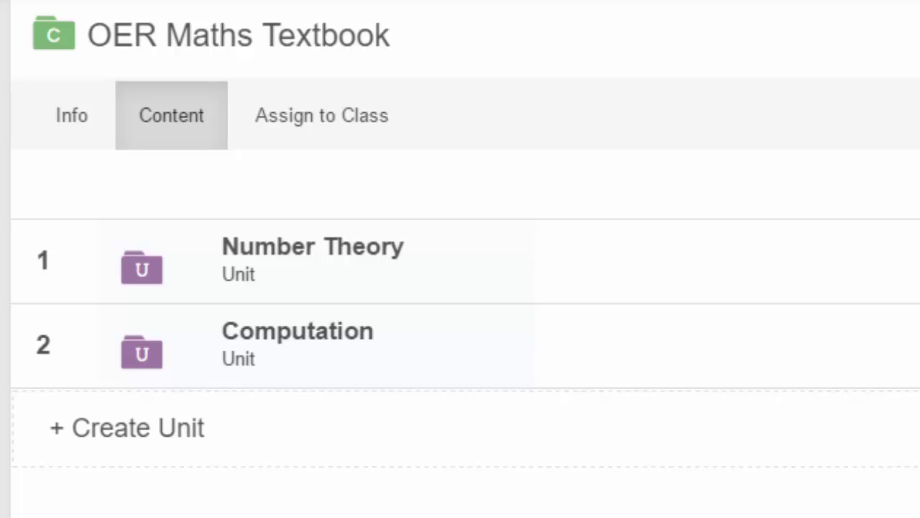
Add and save a third unit, 'Consumer Arithmetic', then return to the course's unit list
left_click(107, 430)
left_click(113, 235)
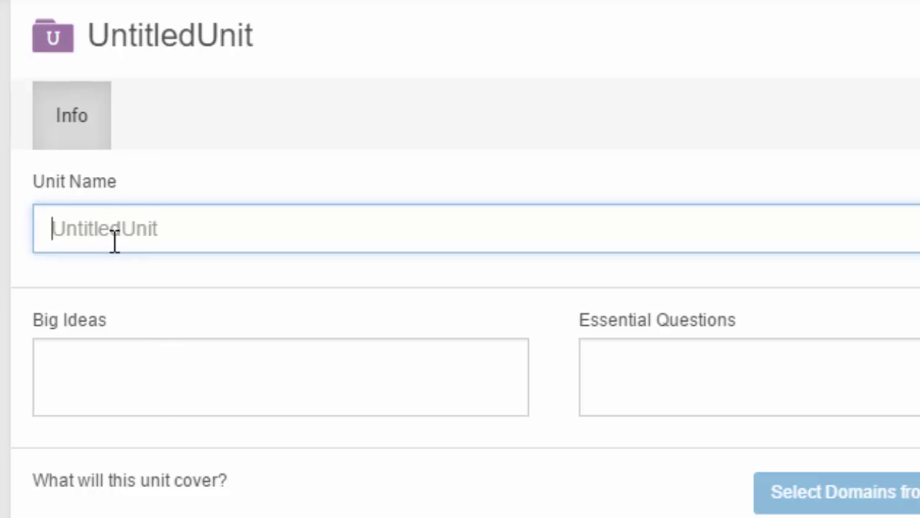
type("Consu")
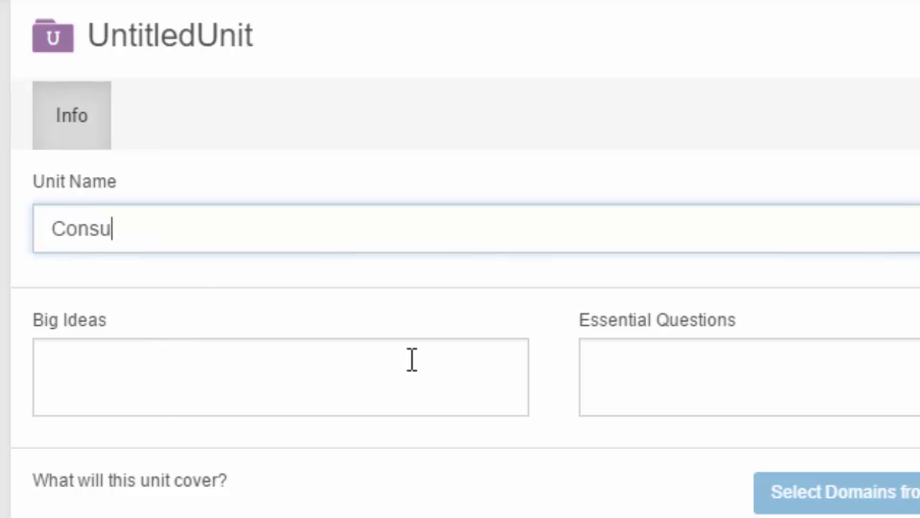
type("mer Arit")
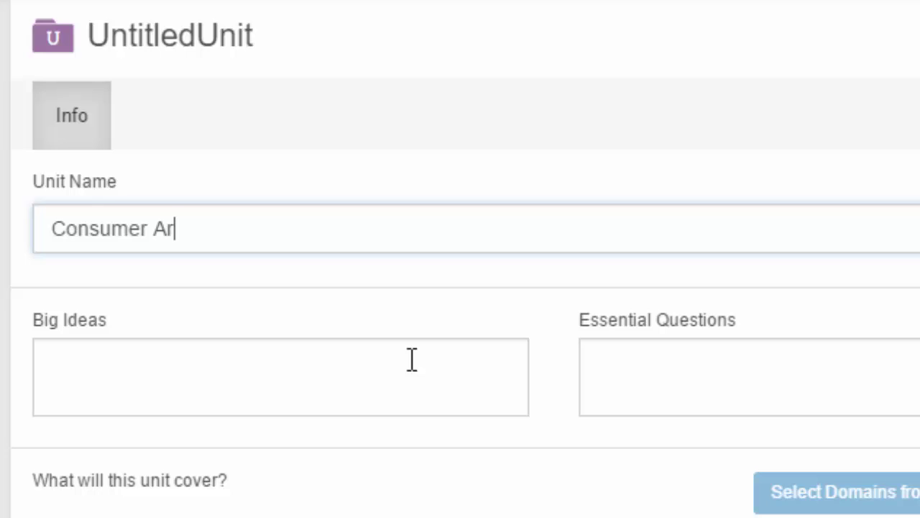
type("hmetic")
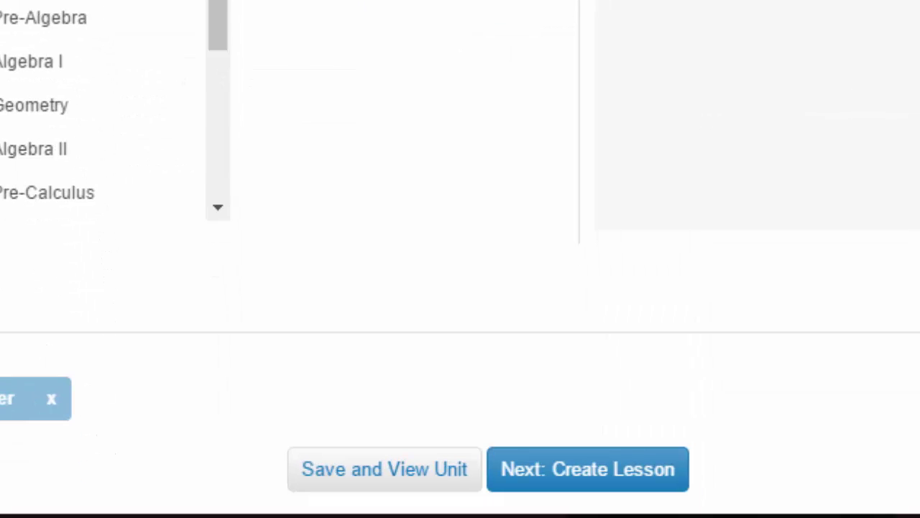
left_click(419, 476)
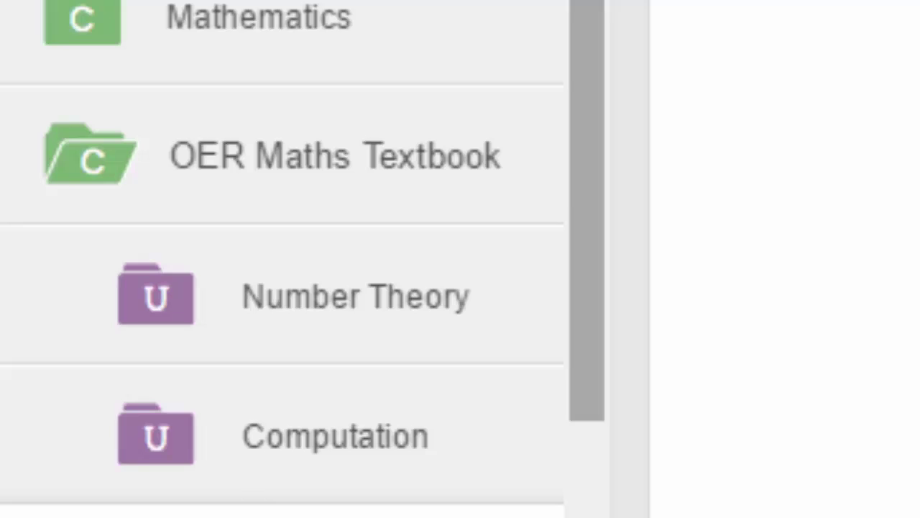
scroll(587, 43, "down", 1)
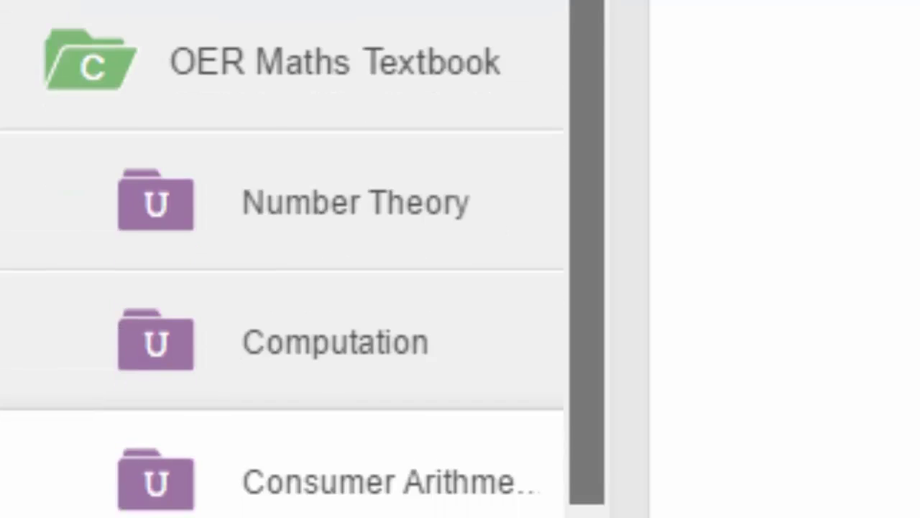
left_click(297, 64)
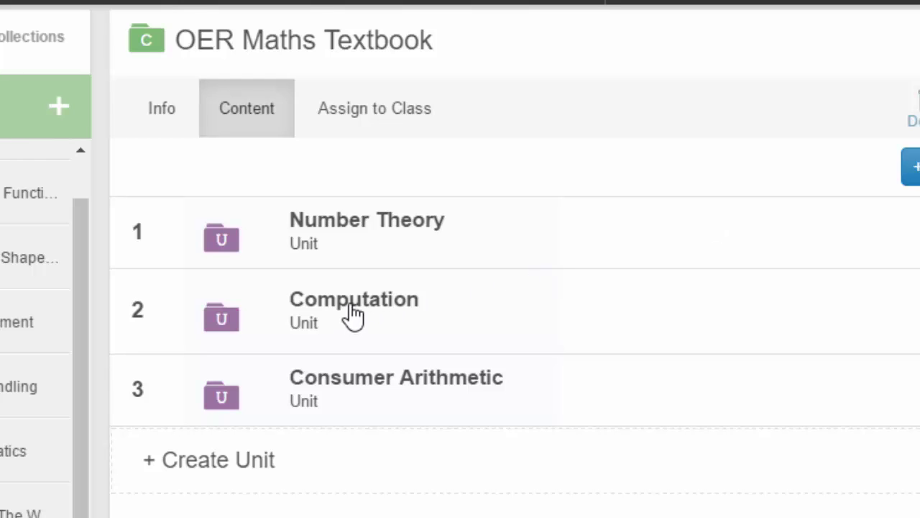
Create and save a lesson named 'Objective 1' in the Computation unit
left_click(454, 322)
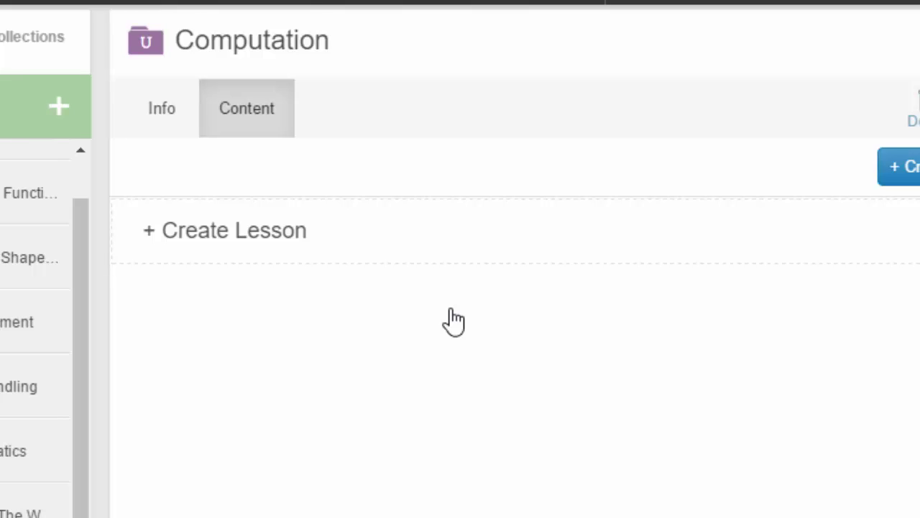
left_click(267, 257)
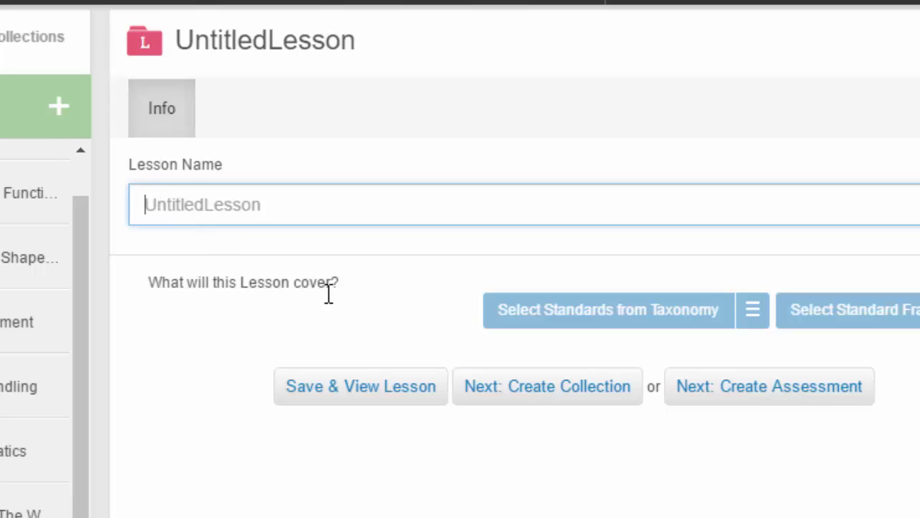
type("Obj")
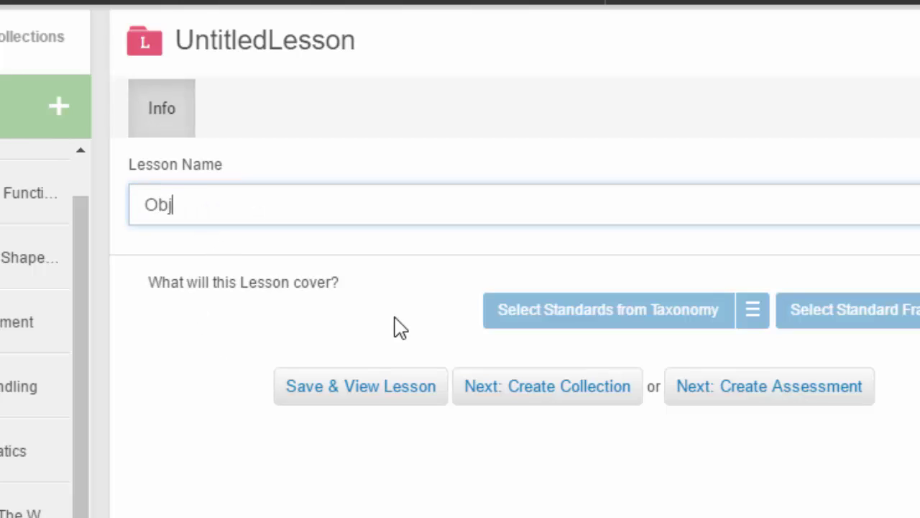
type("ective ")
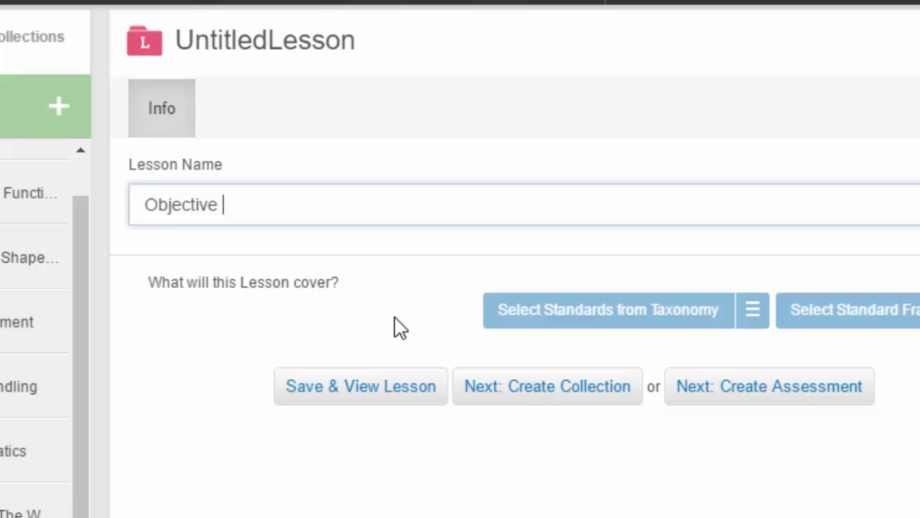
type("1")
left_click(377, 392)
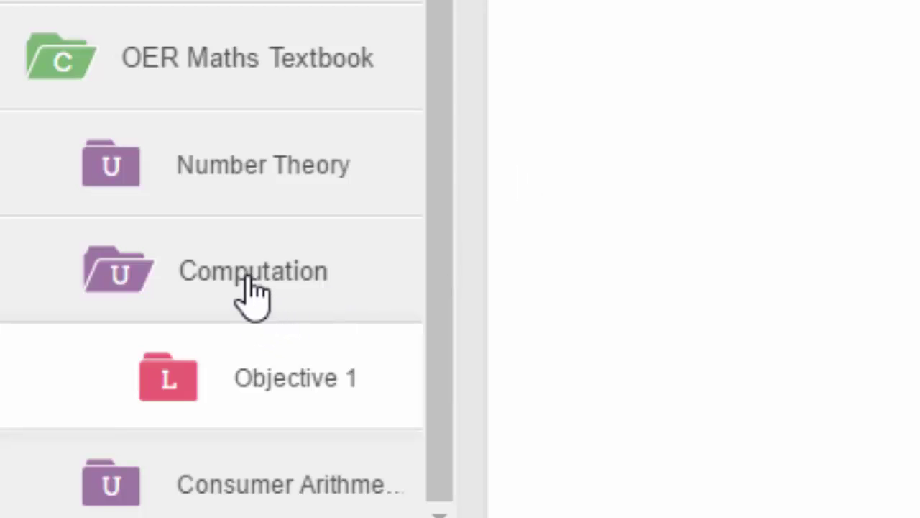
left_click(234, 295)
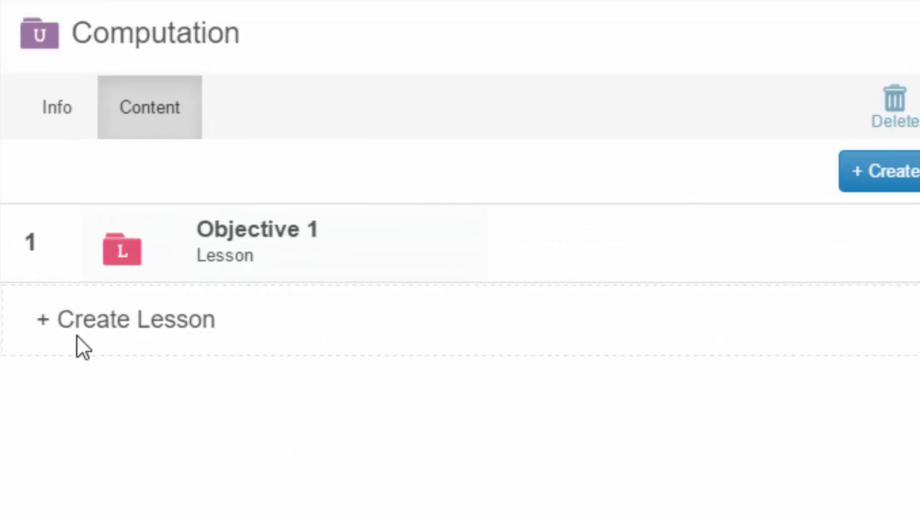
Add and save a second Computation lesson named 'Objective 2'
left_click(89, 321)
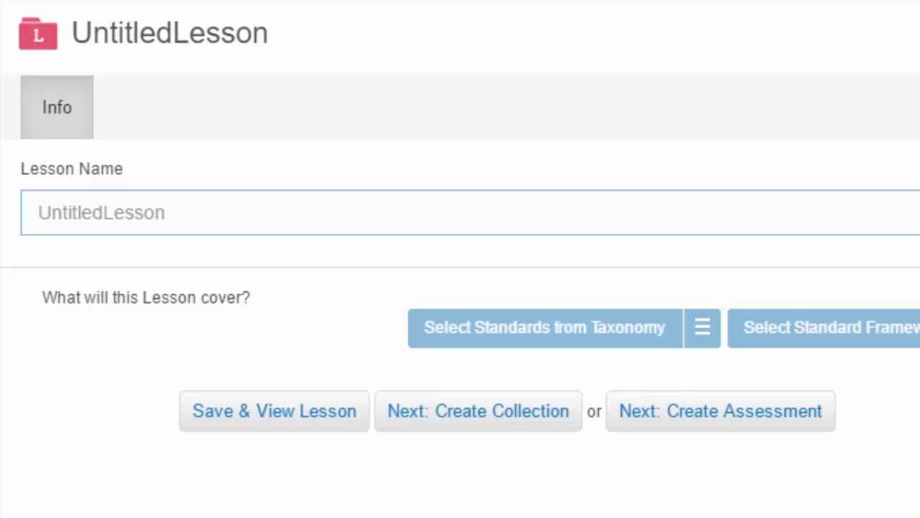
left_click(96, 212)
type("Ob")
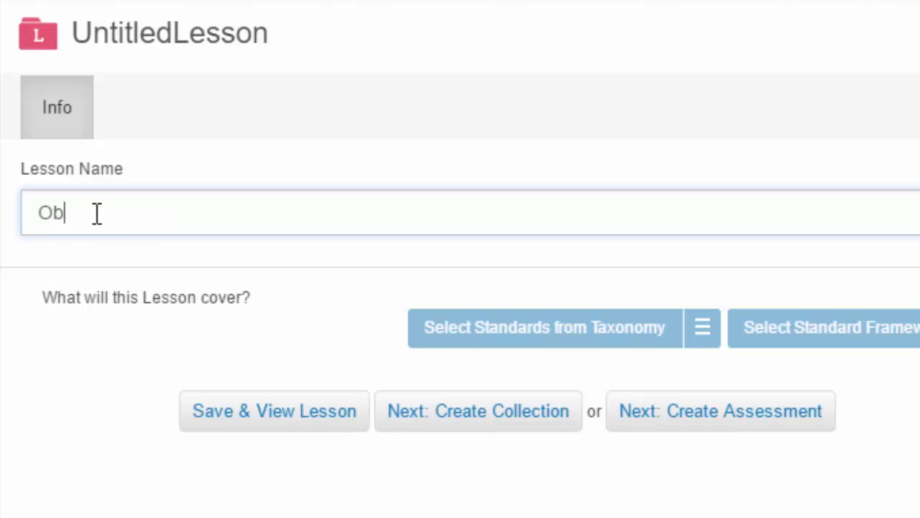
type("jective 2")
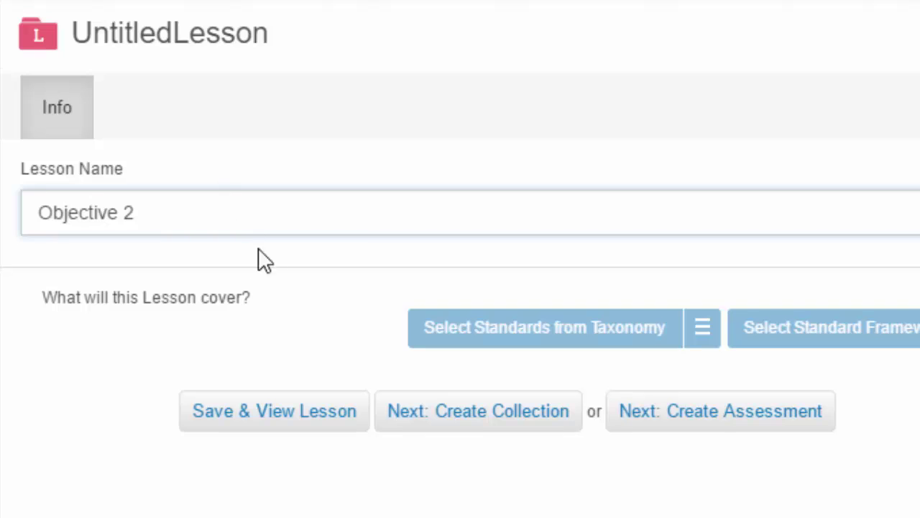
left_click(274, 411)
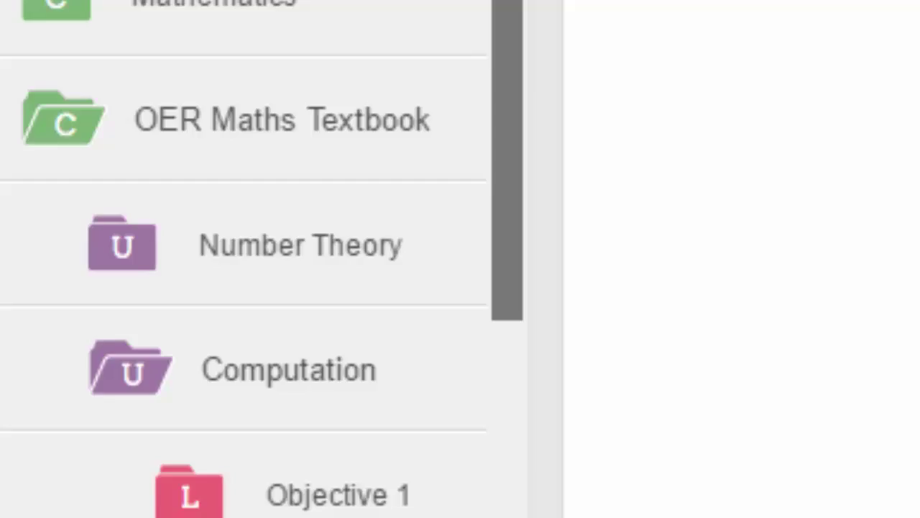
scroll(489, 41, "down", 3)
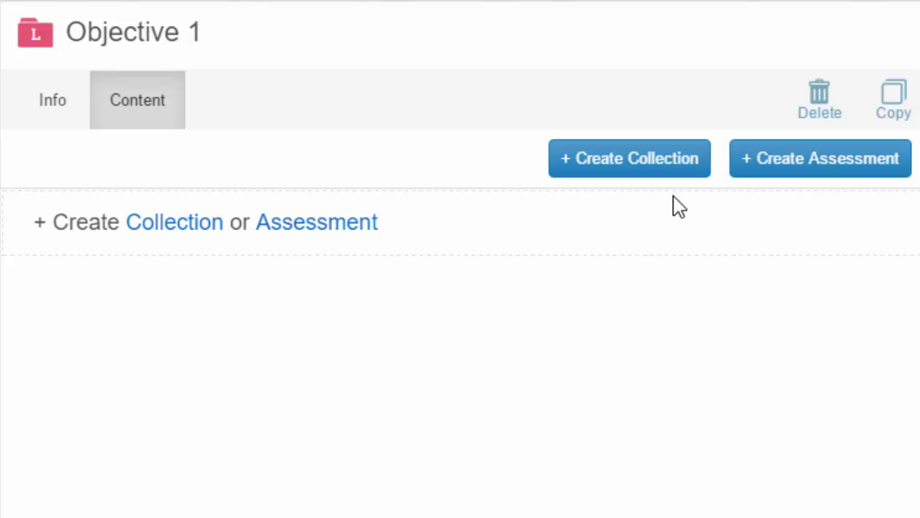
Start a collection in the Objective 1 lesson and title it 'Objective 1'
left_click(626, 172)
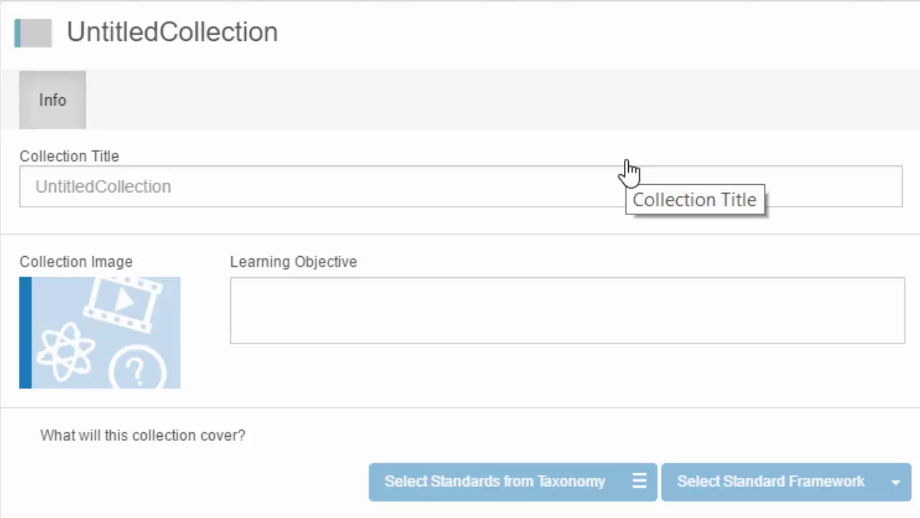
left_click(512, 190)
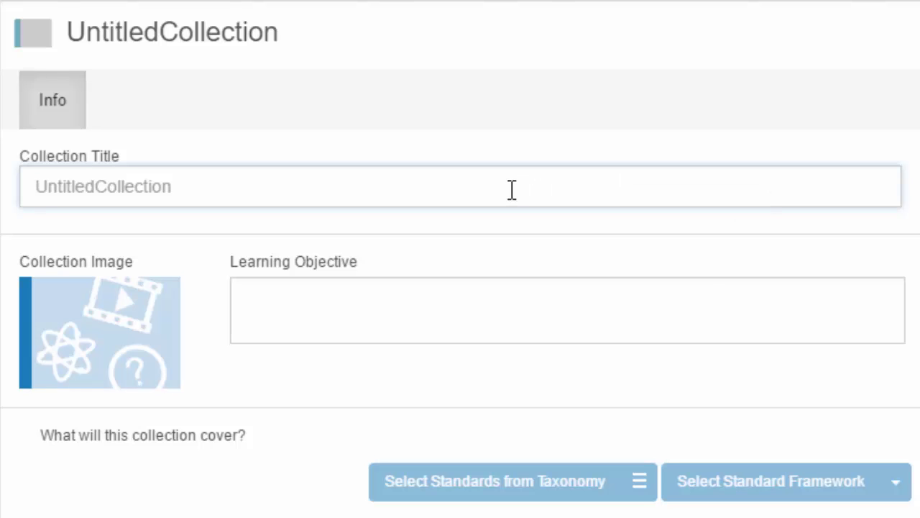
type("Obj")
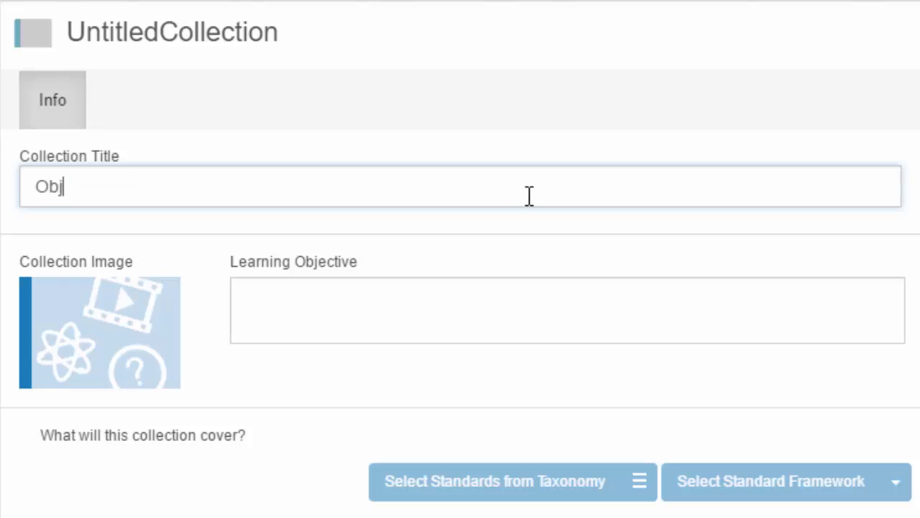
type("ective ")
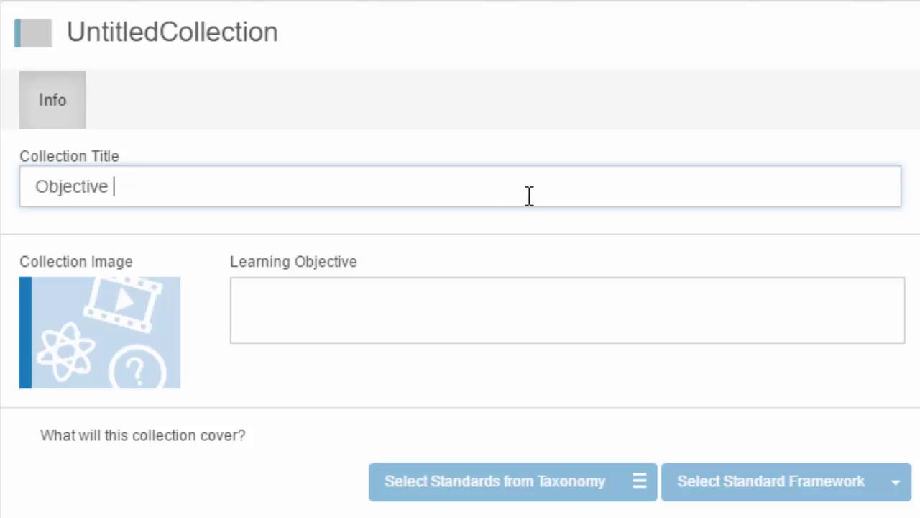
type("1")
left_click(398, 322)
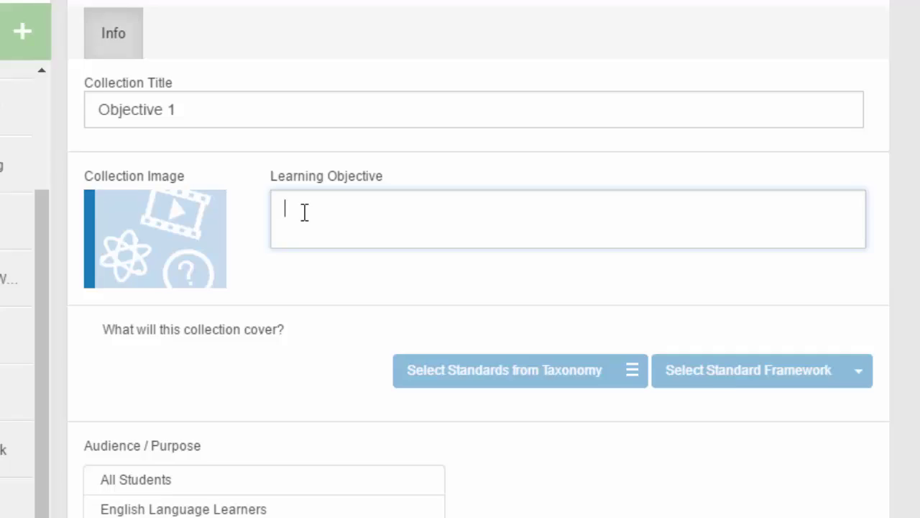
Paste the copied real-numbers computation objective into Learning Objective, capitalising 'Perform'
right_click(416, 148)
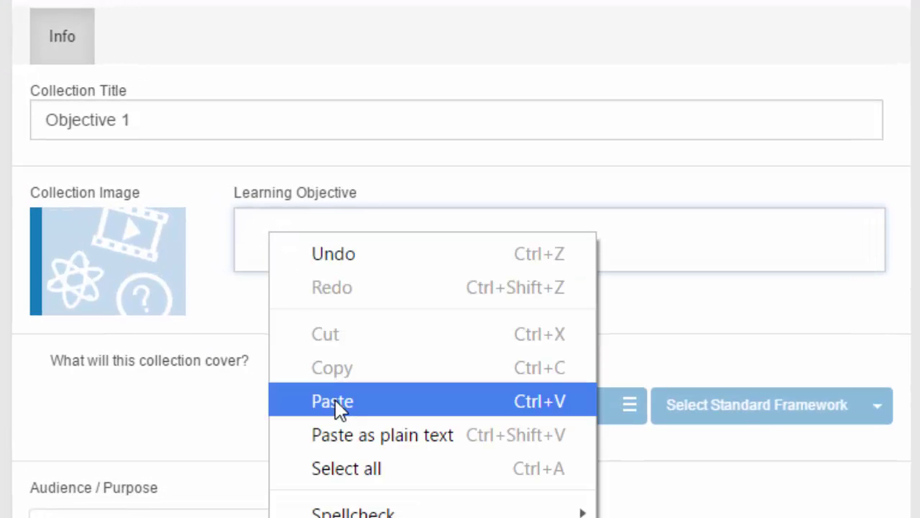
left_click(339, 409)
left_click(257, 229)
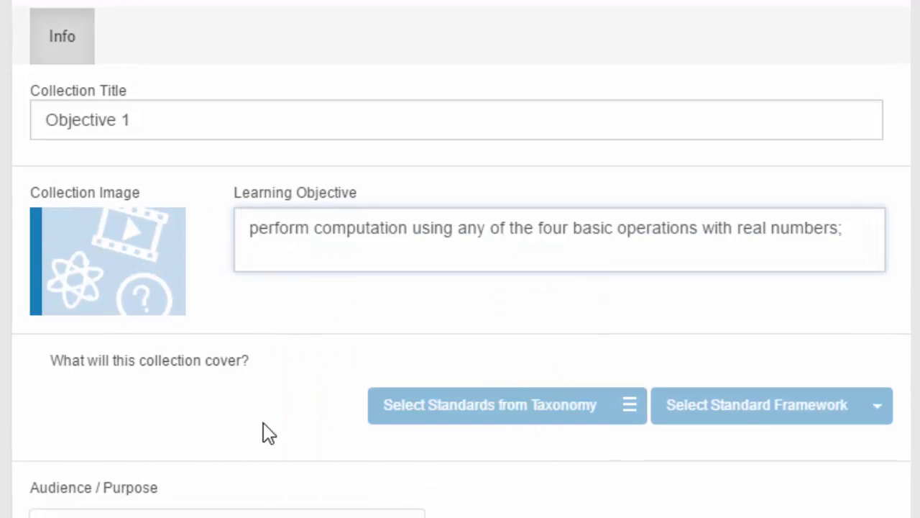
key("BackSpace")
type("P")
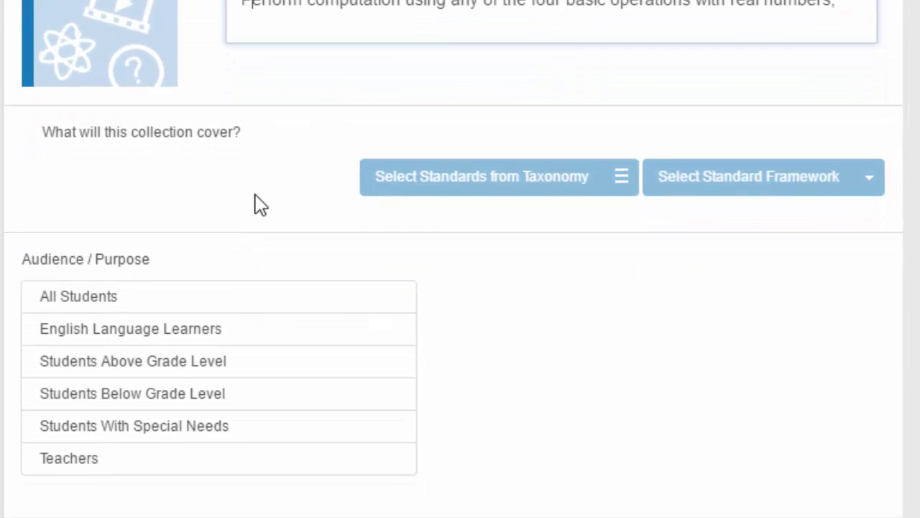
Set the collection's audience to All Students and Teachers, then save it
left_click(85, 308)
left_click(90, 464)
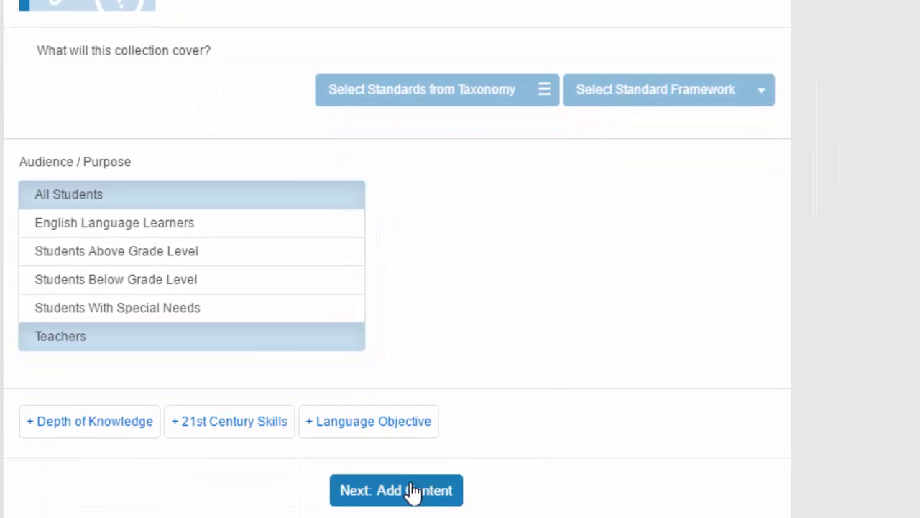
left_click(409, 495)
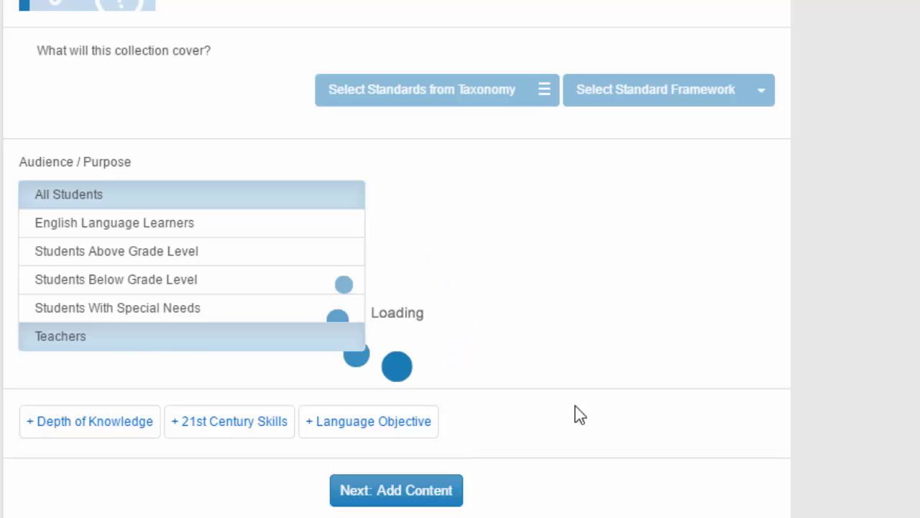